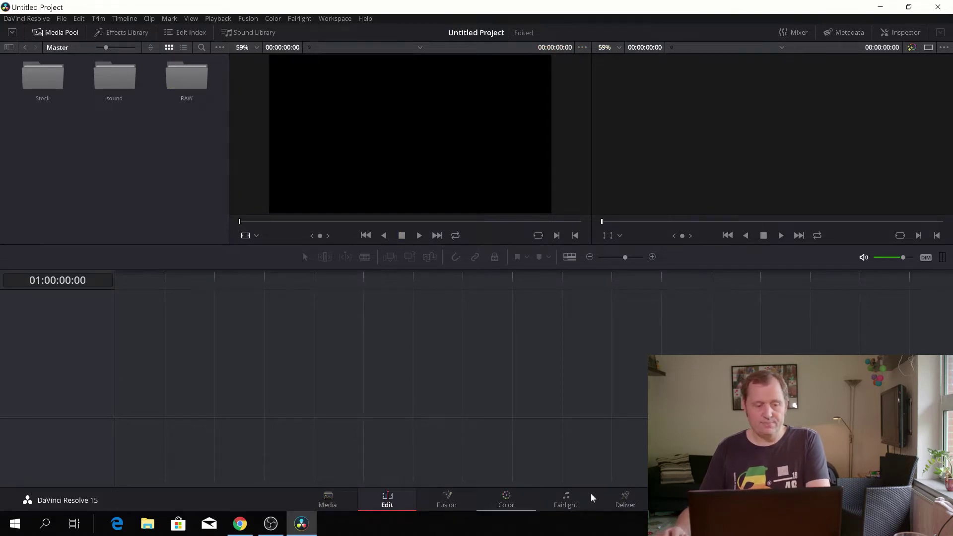
# Open and close the Inspector, the Metadata panel and the Audio Mixer in turn.
pyautogui.click(898, 31)
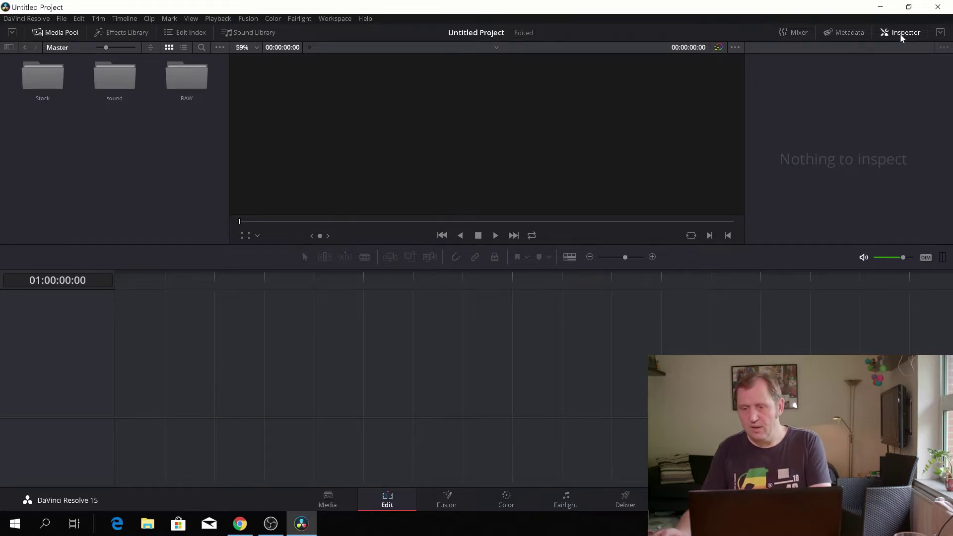
pyautogui.click(900, 34)
pyautogui.click(838, 32)
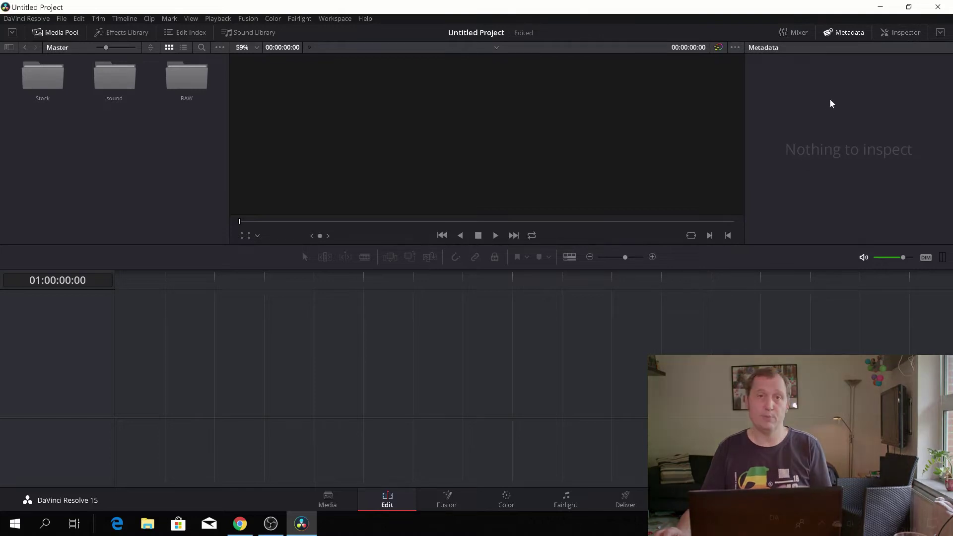
pyautogui.click(839, 33)
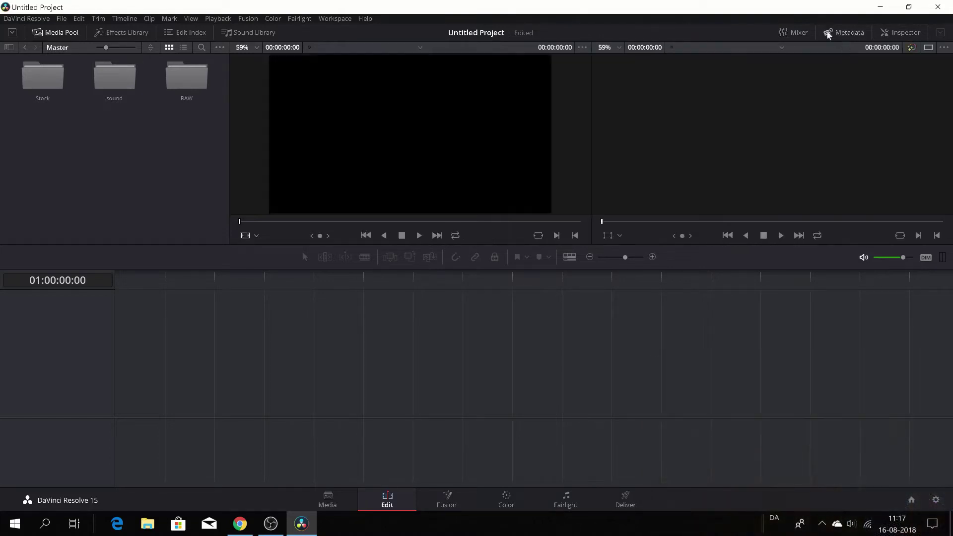
pyautogui.click(793, 32)
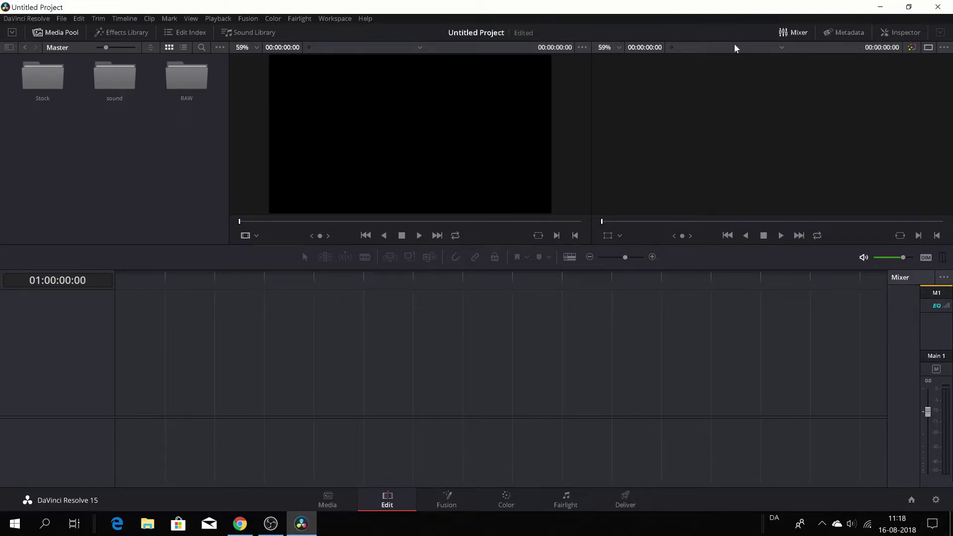
pyautogui.click(789, 32)
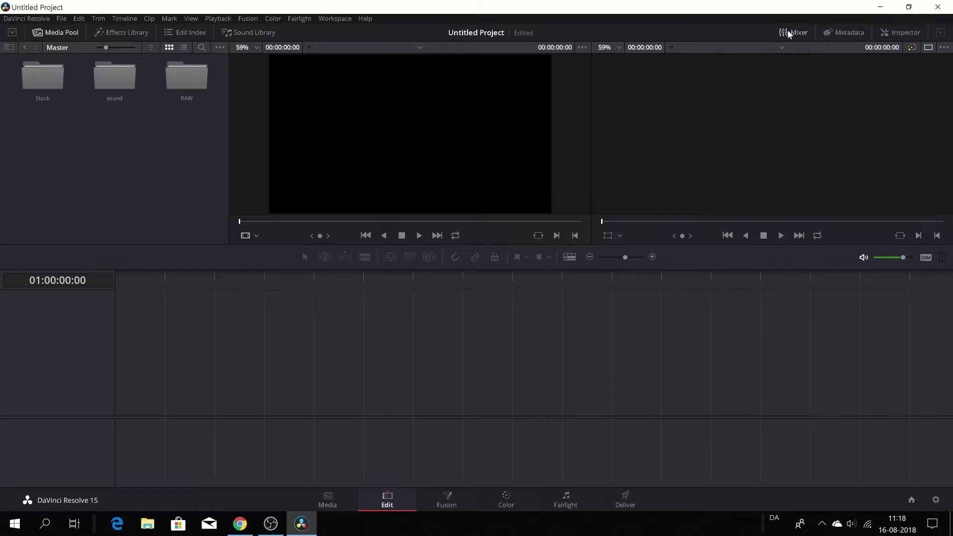
# Switch the left panel to the Sound Library and glance at its Add Library option.
pyautogui.click(239, 33)
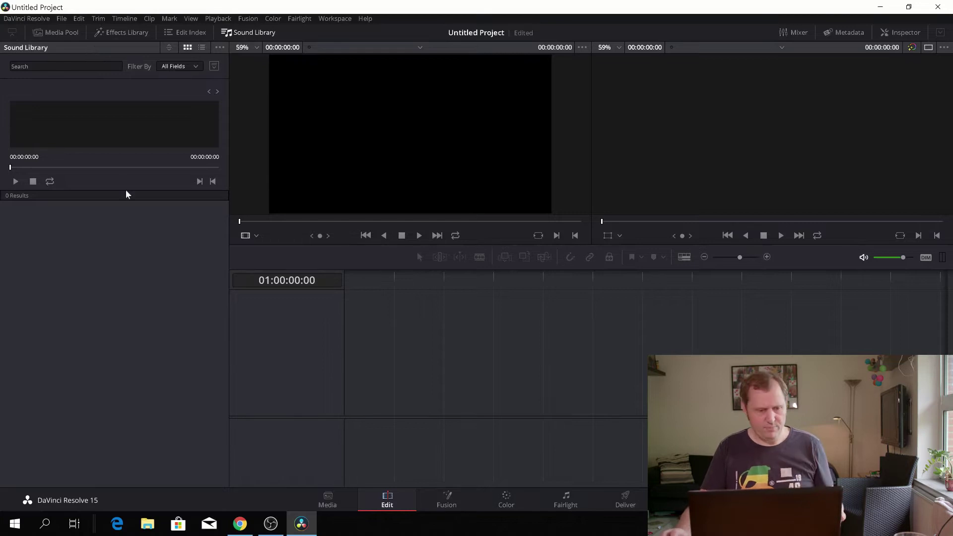
pyautogui.click(217, 47)
pyautogui.click(221, 46)
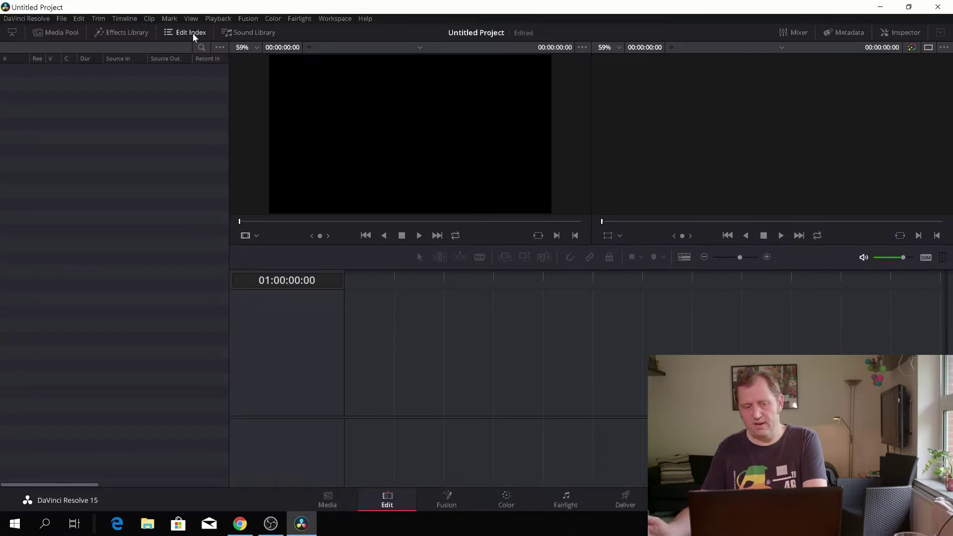
# Close the Edit Index, open the Effects Library, and view Toolbox and Video Transitions.
pyautogui.click(192, 33)
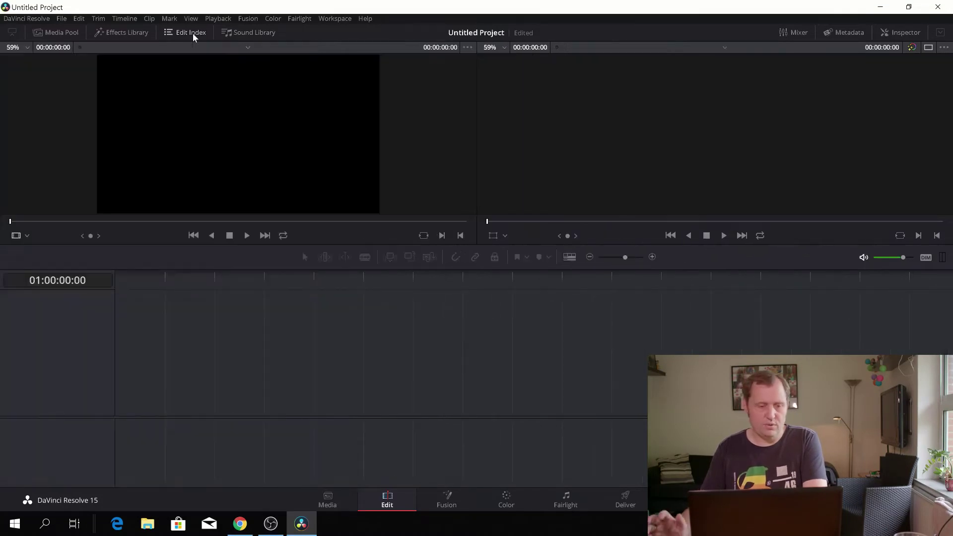
pyautogui.click(130, 32)
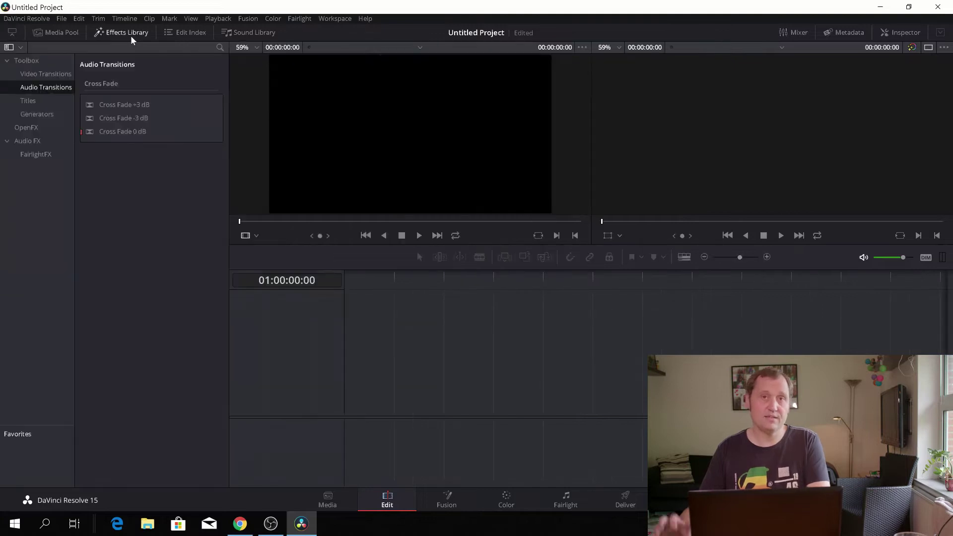
pyautogui.click(26, 60)
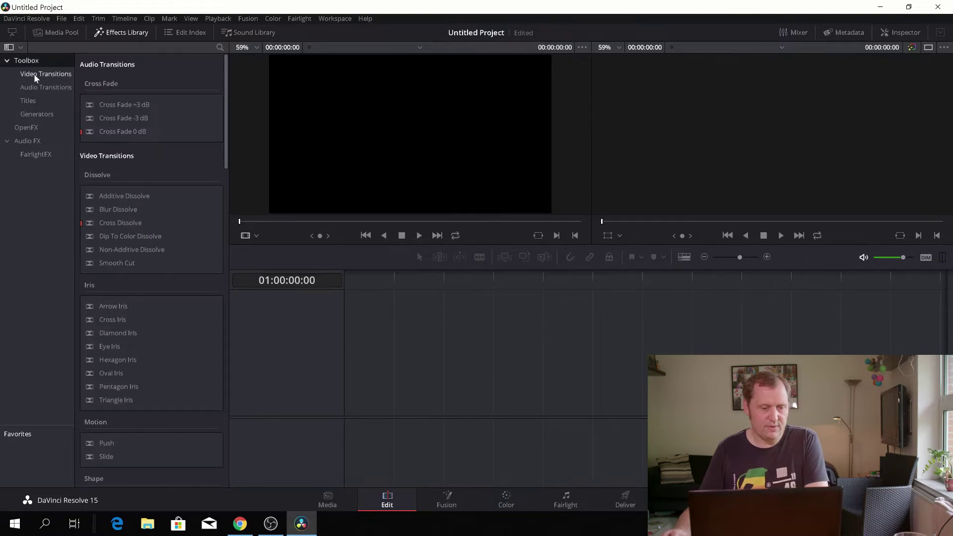
pyautogui.click(36, 76)
pyautogui.scroll(-3, 150, 207)
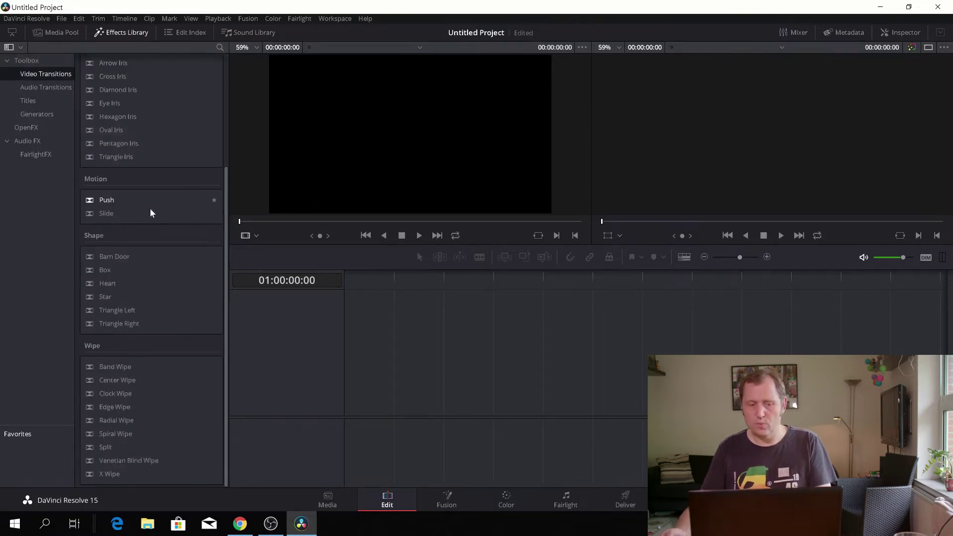
pyautogui.scroll(3, 151, 213)
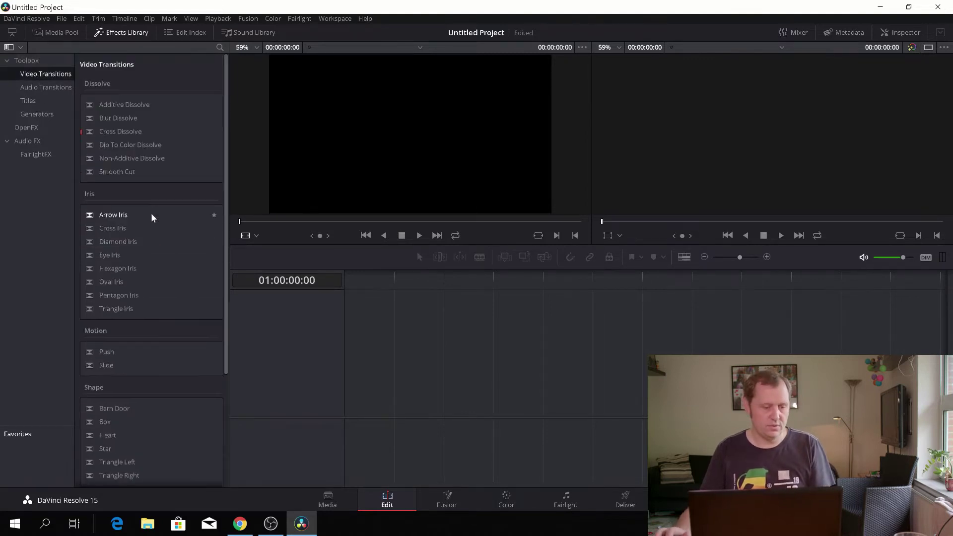
# Browse the Audio Transitions, then the Titles and Fusion Titles templates.
pyautogui.click(45, 89)
pyautogui.click(31, 101)
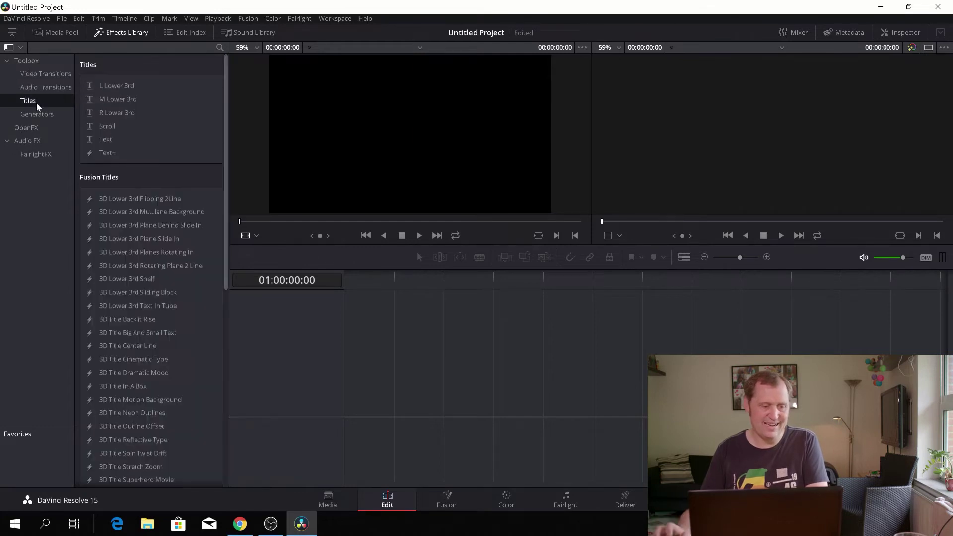
pyautogui.scroll(-4, 135, 132)
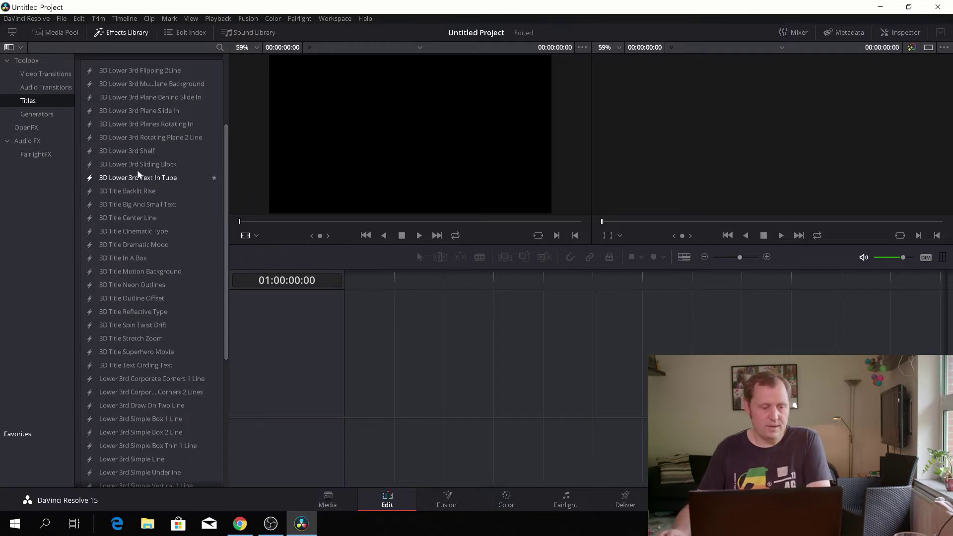
pyautogui.scroll(4, 81, 217)
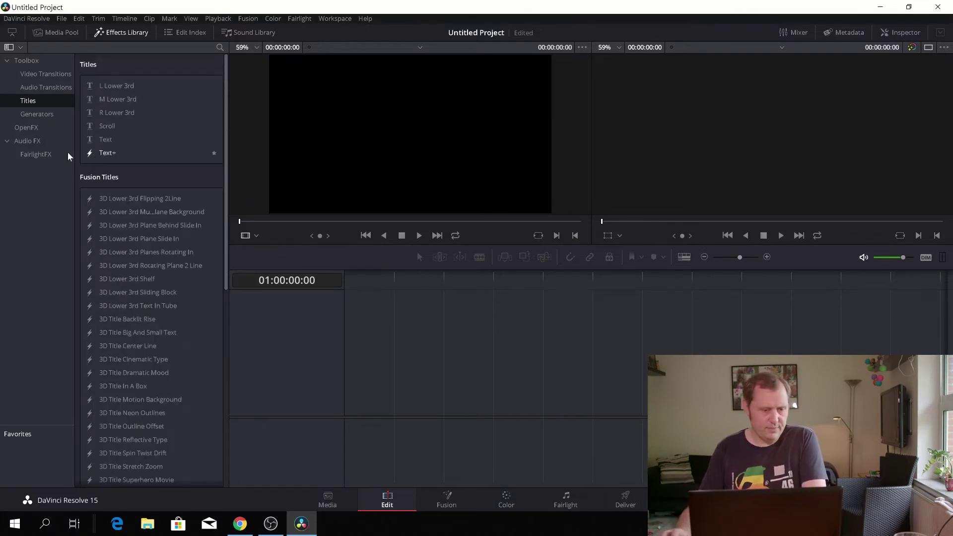
# Show the Generators category and scroll down through the list to the ResolveFX filters.
pyautogui.click(43, 114)
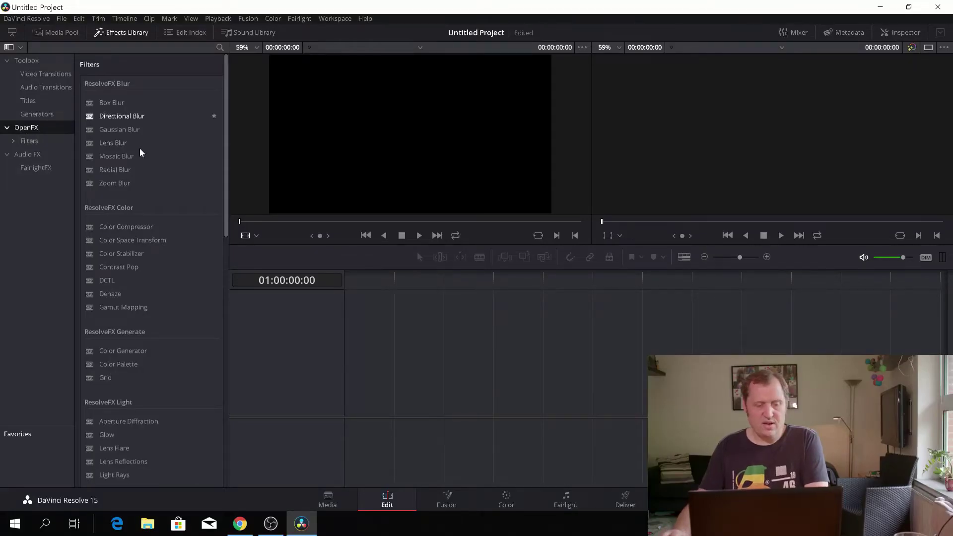
pyautogui.scroll(-3, 133, 174)
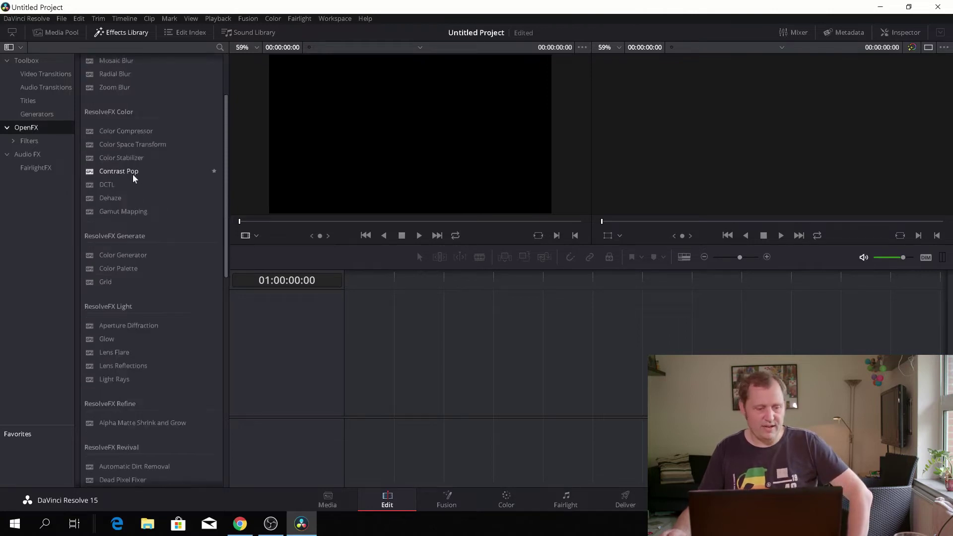
pyautogui.scroll(-1, 133, 174)
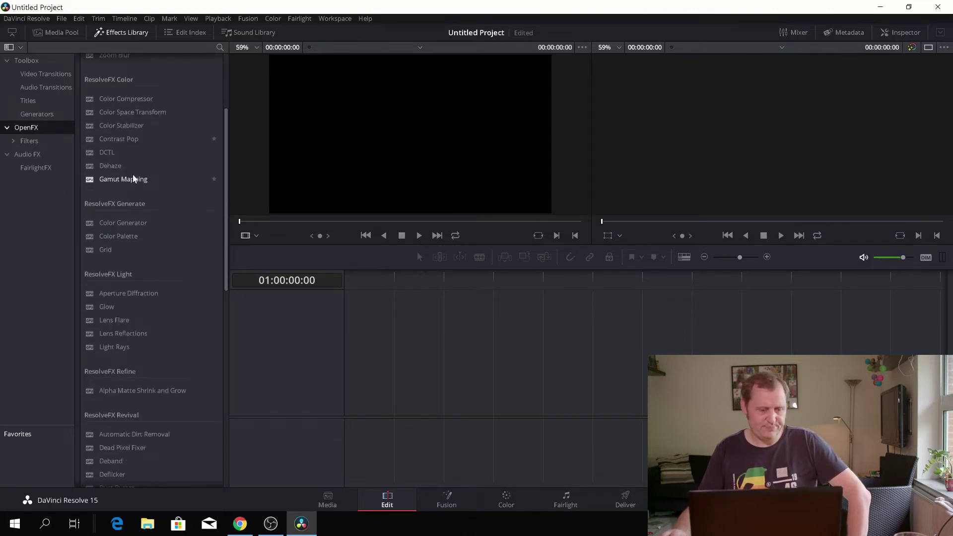
pyautogui.scroll(2, 132, 175)
pyautogui.scroll(-2, 132, 175)
pyautogui.scroll(-12, 133, 174)
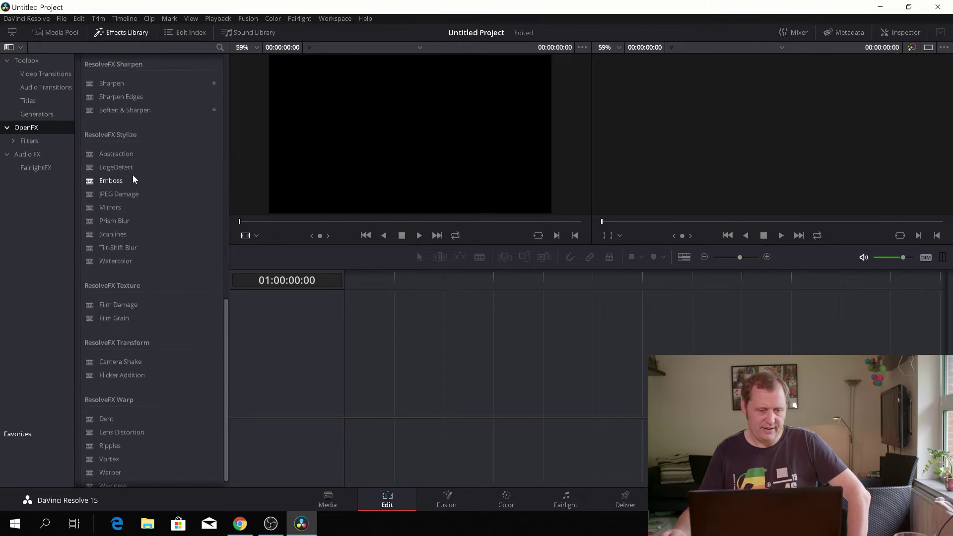
pyautogui.scroll(-1, 131, 184)
pyautogui.scroll(1, 131, 184)
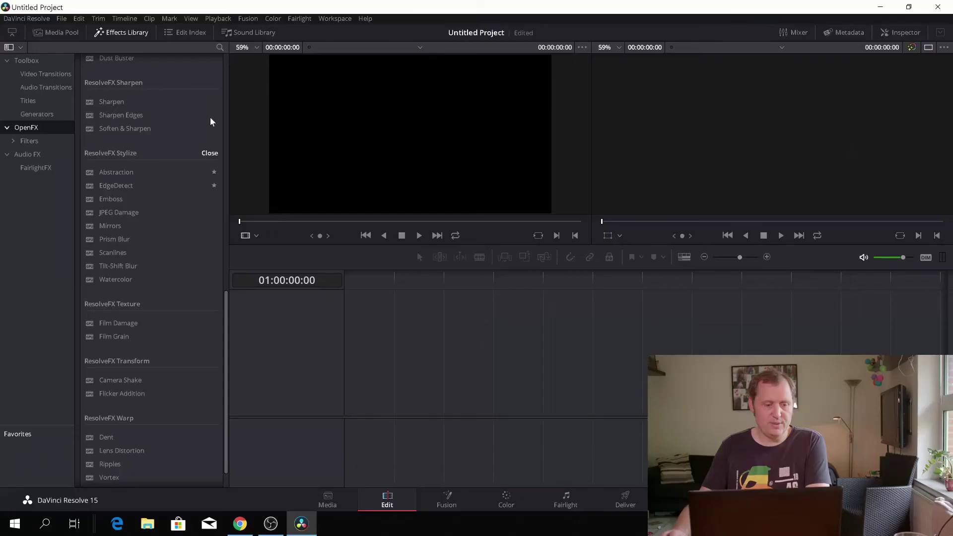
# Expand OpenFX Filters to view ResolveFX, collapse it, then list FairlightFX and collapse Audio FX.
pyautogui.click(23, 140)
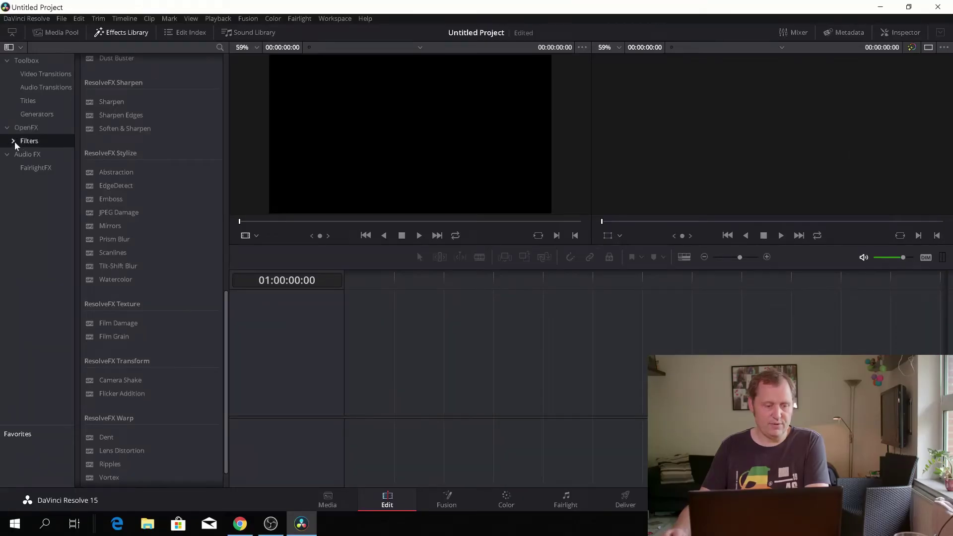
pyautogui.click(14, 142)
pyautogui.click(40, 158)
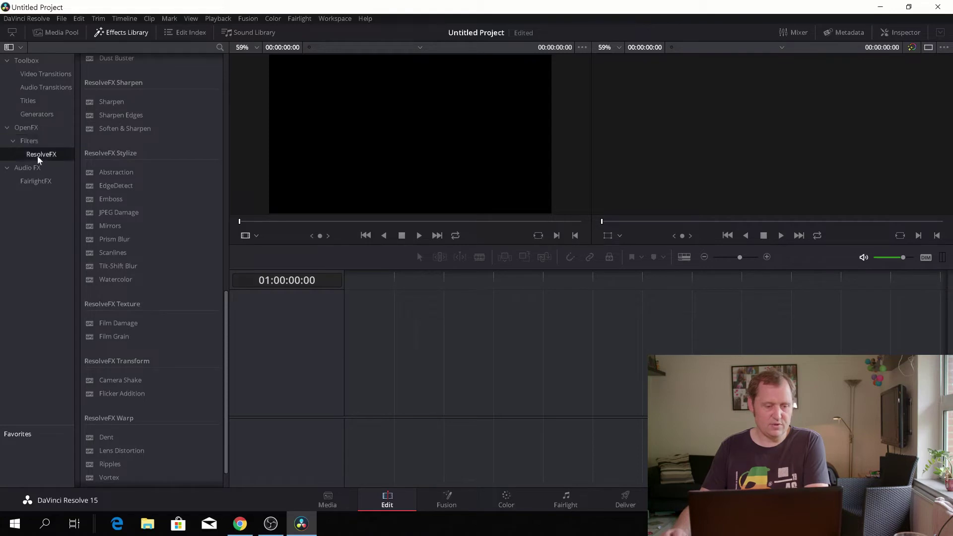
pyautogui.click(15, 141)
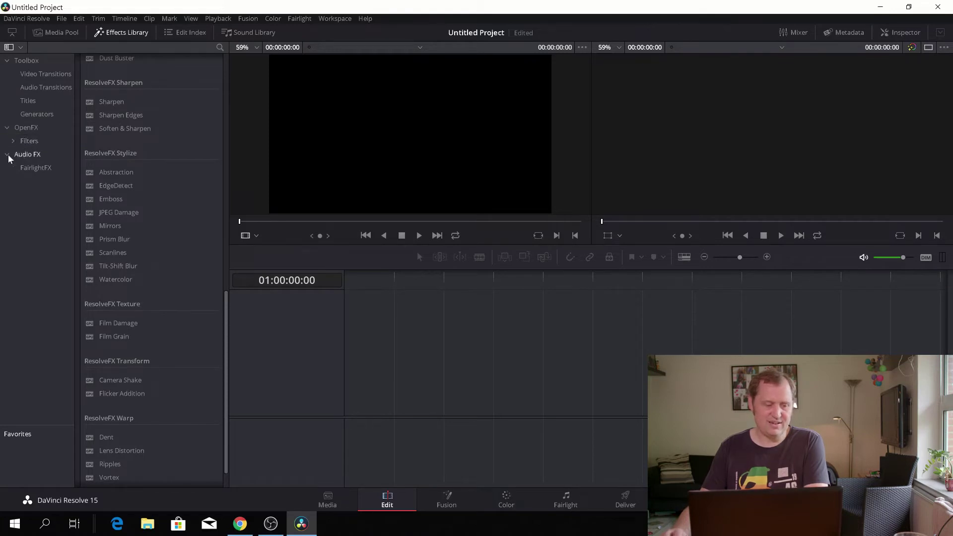
pyautogui.click(44, 168)
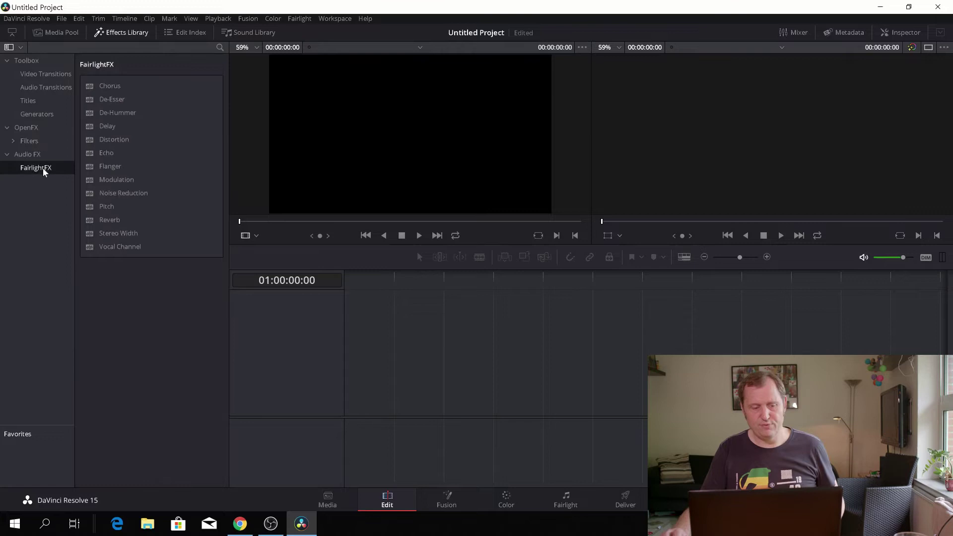
pyautogui.click(20, 155)
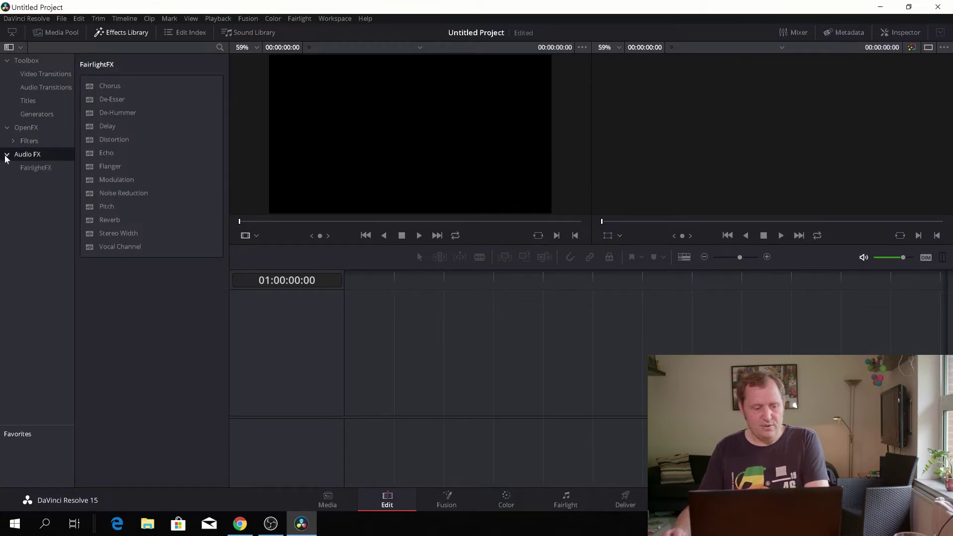
pyautogui.click(6, 156)
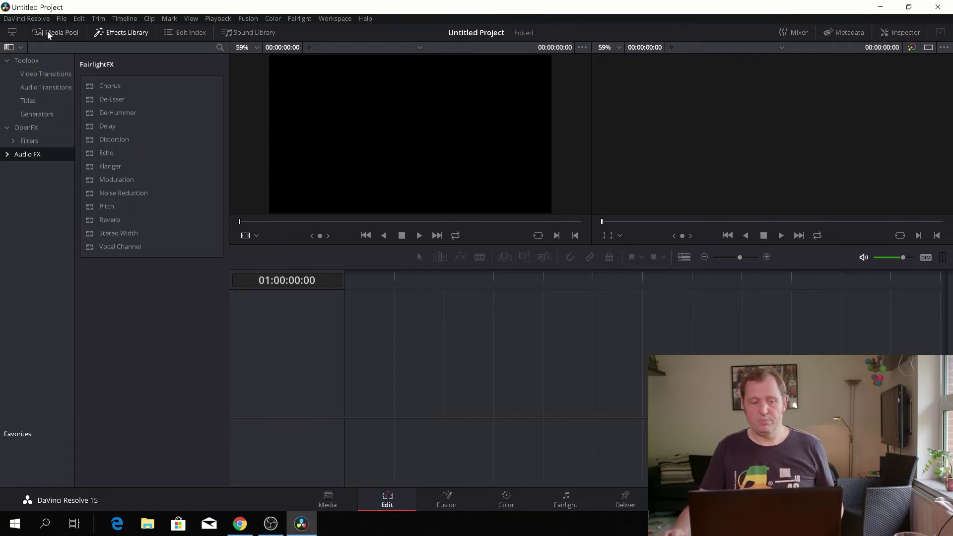
# Toggle the Effects Library between half and full height, ending at half height.
pyautogui.click(13, 32)
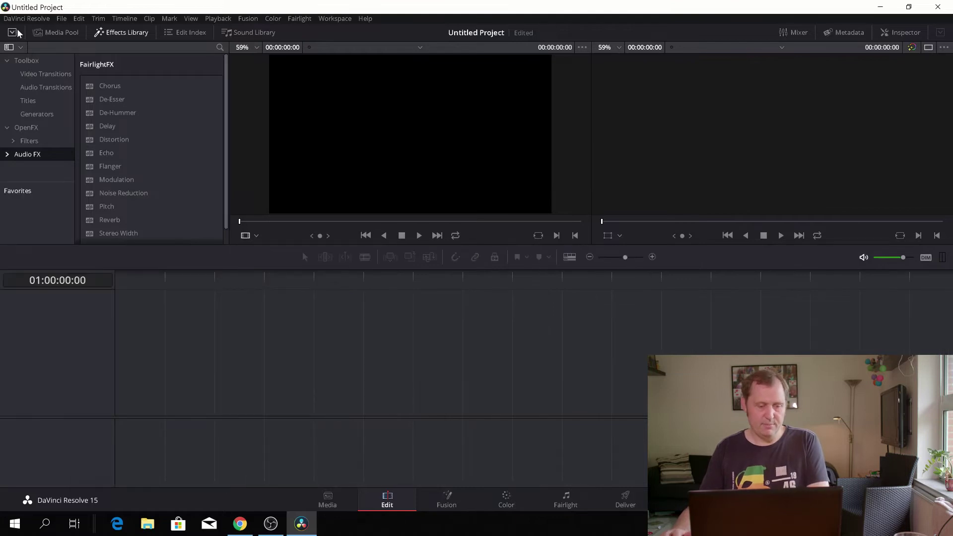
pyautogui.click(17, 33)
pyautogui.click(17, 33)
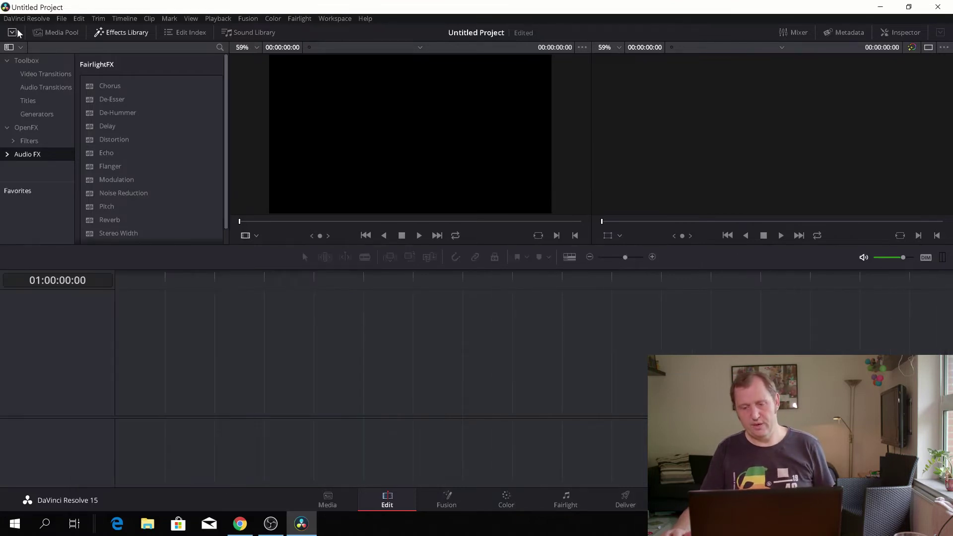
pyautogui.click(17, 33)
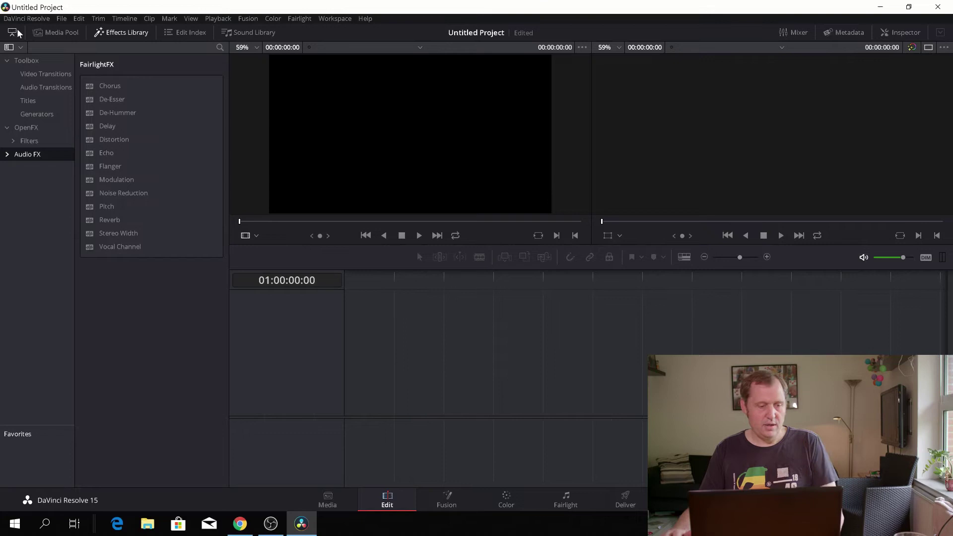
pyautogui.click(17, 32)
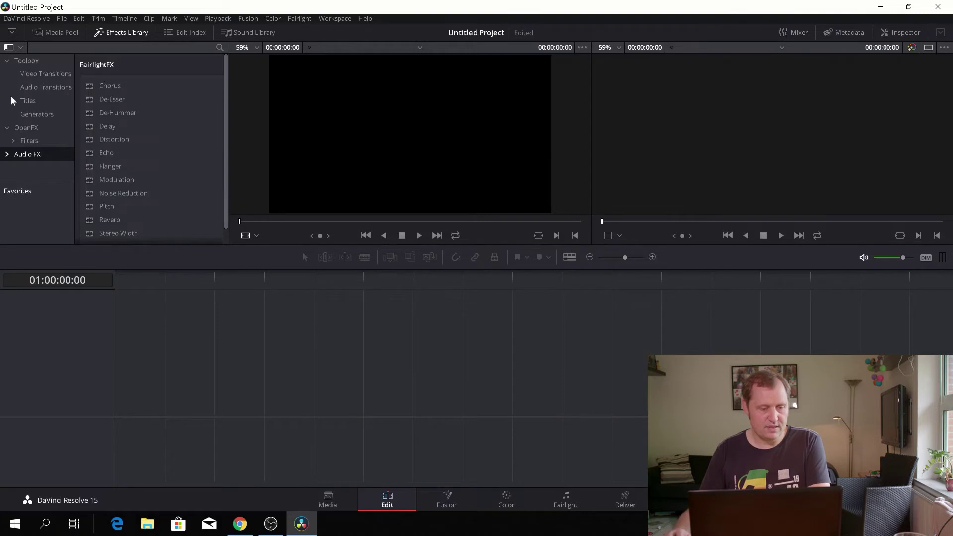
# Close the Effects Library, then switch to a single viewer and back to dual viewers.
pyautogui.click(122, 34)
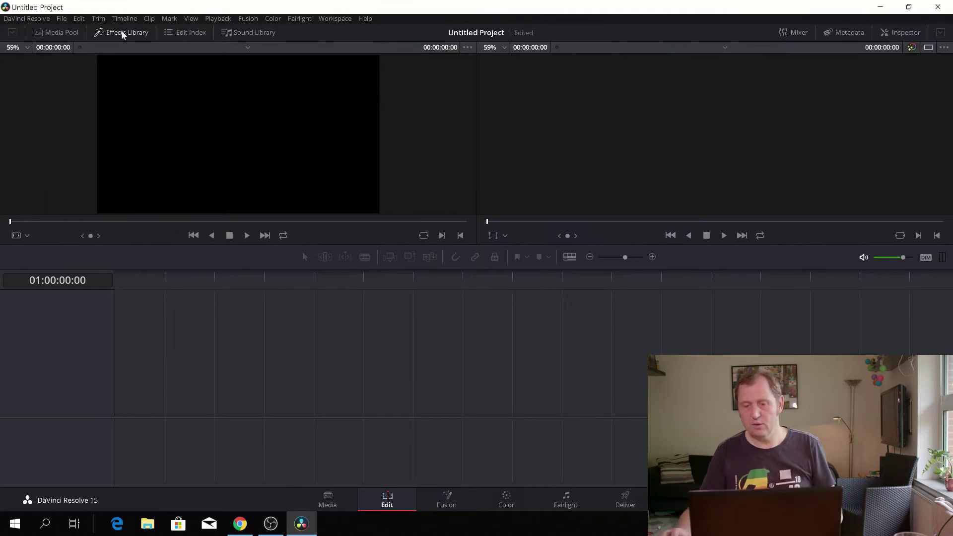
pyautogui.click(928, 48)
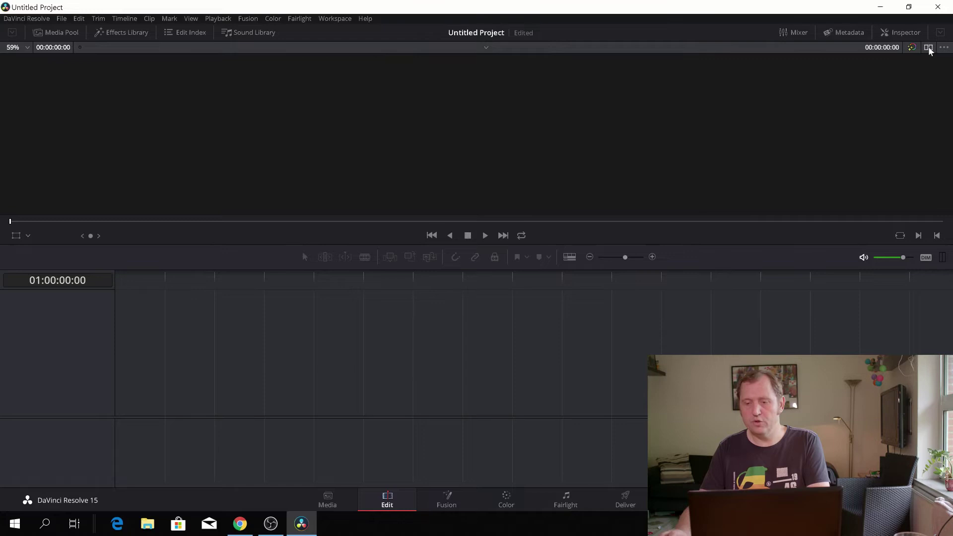
pyautogui.click(928, 48)
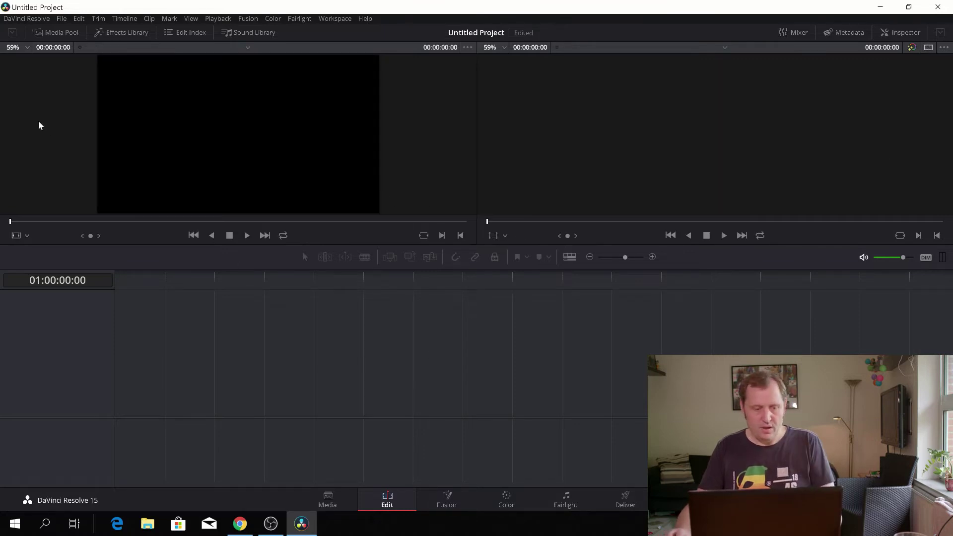
# Open the Media Pool, enlarge the viewers, and load and scrub the first RAW duck clip.
pyautogui.click(60, 33)
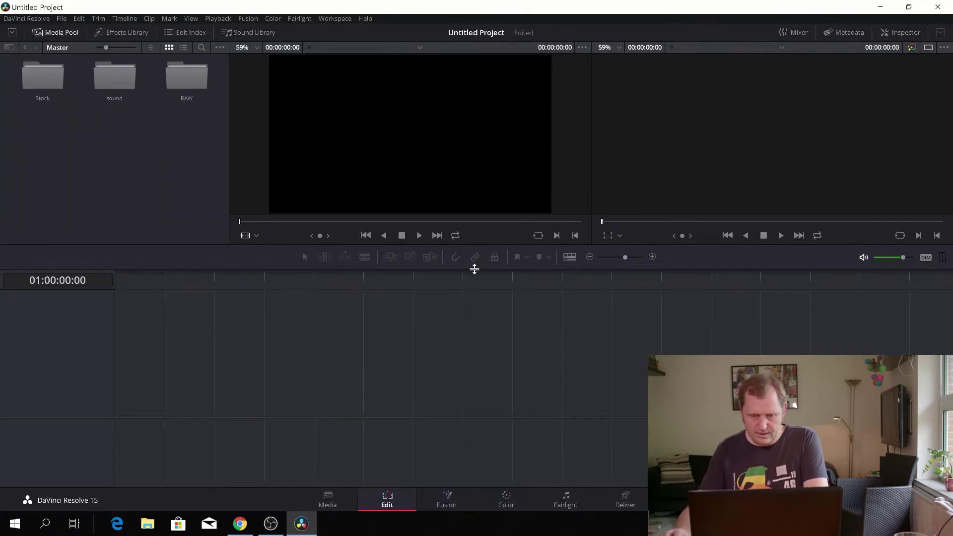
pyautogui.moveTo(475, 269); pyautogui.dragTo(475, 326)
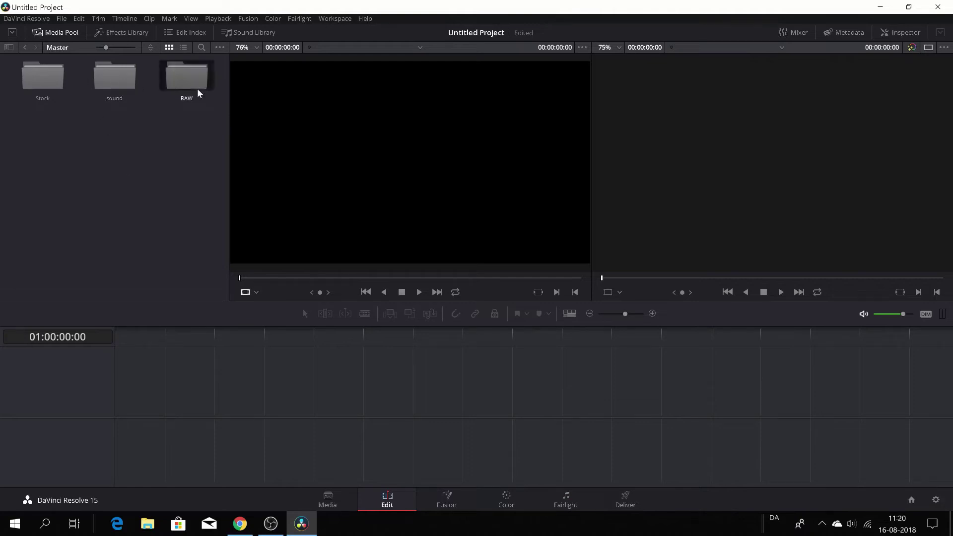
pyautogui.doubleClick(188, 79)
pyautogui.click(42, 75)
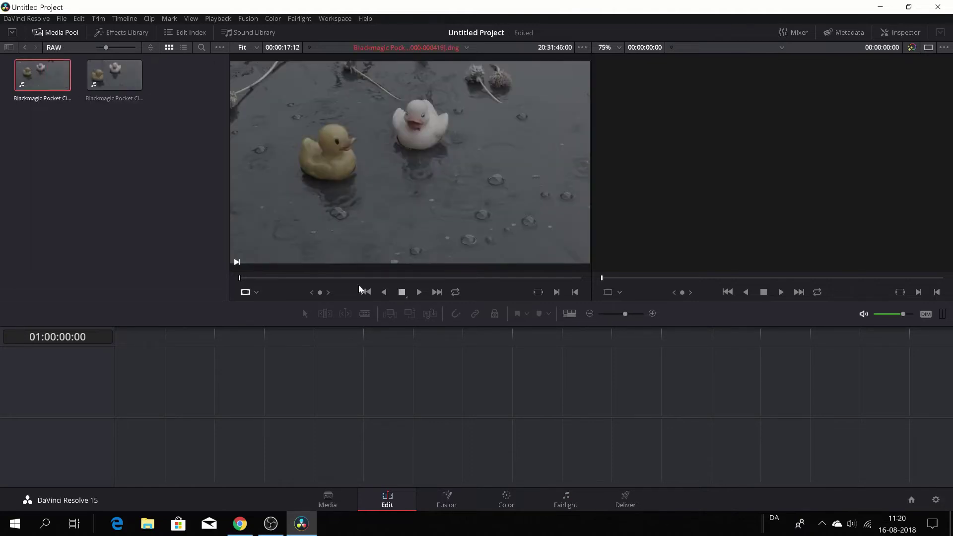
pyautogui.moveTo(240, 278); pyautogui.dragTo(503, 278)
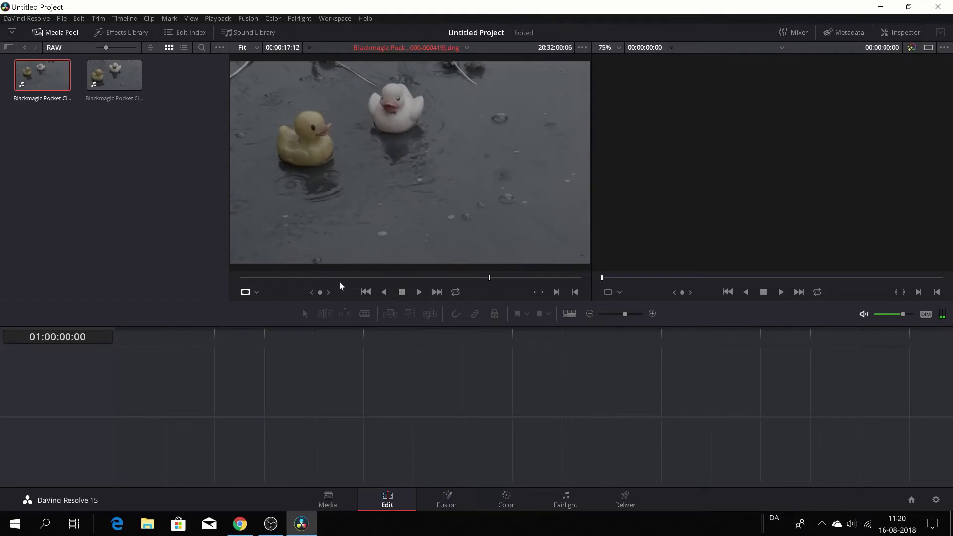
pyautogui.click(278, 280)
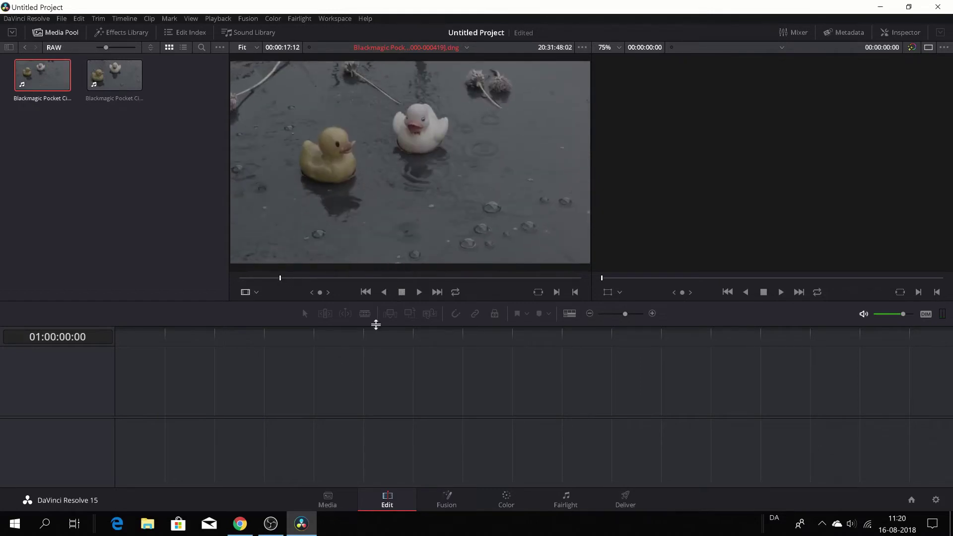
pyautogui.click(25, 48)
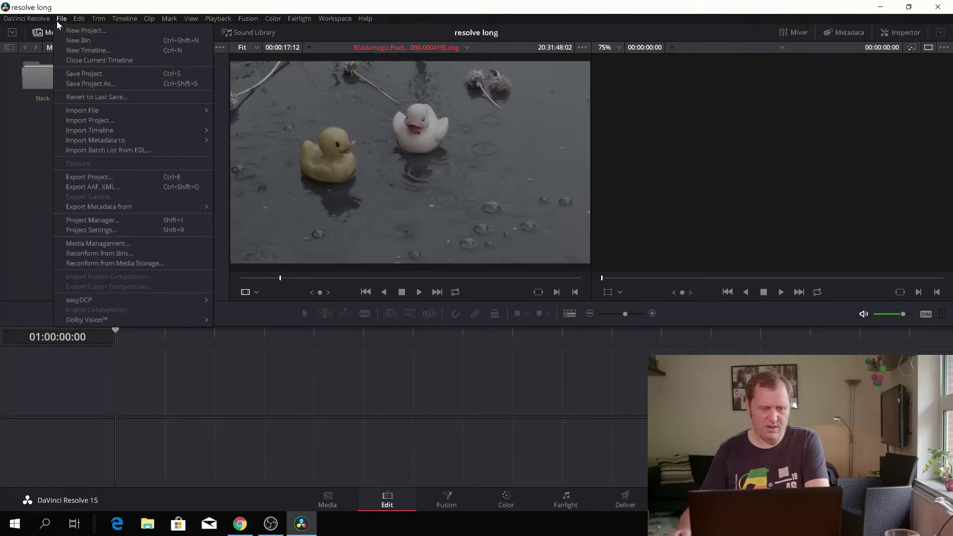
# Open Project Settings and move the dialog up and to the left.
pyautogui.click(105, 232)
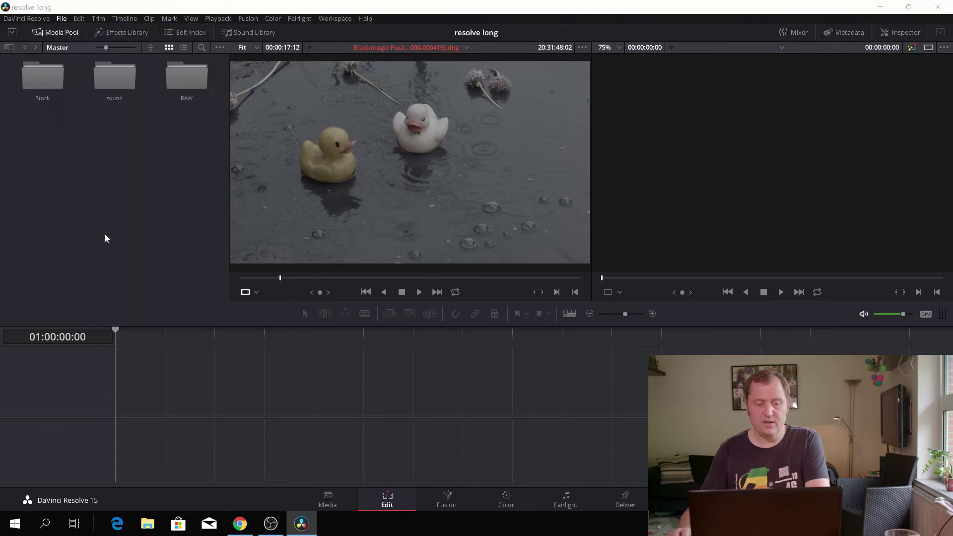
pyautogui.moveTo(526, 79); pyautogui.dragTo(462, 29)
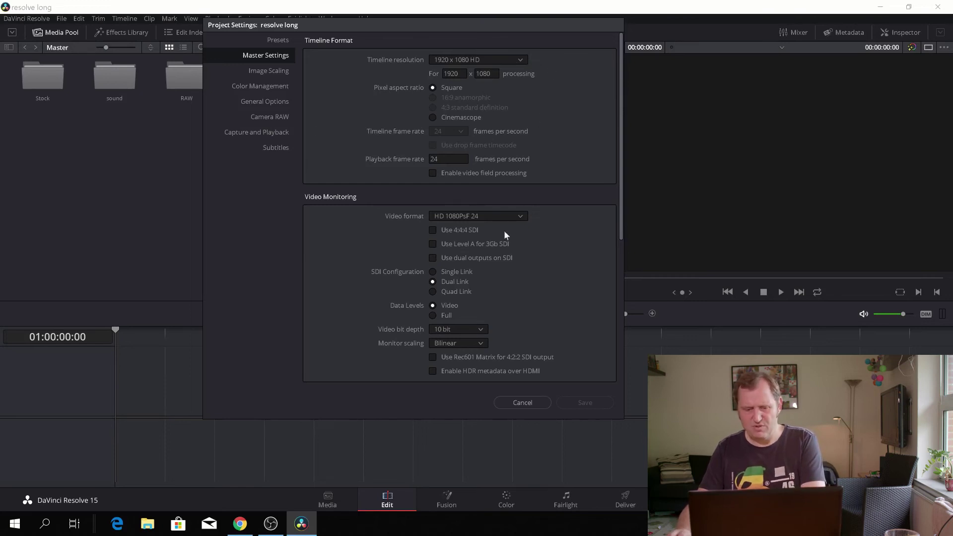
# Set optimized media and render cache formats both to DNxHR SQ and save.
pyautogui.scroll(-3, 541, 240)
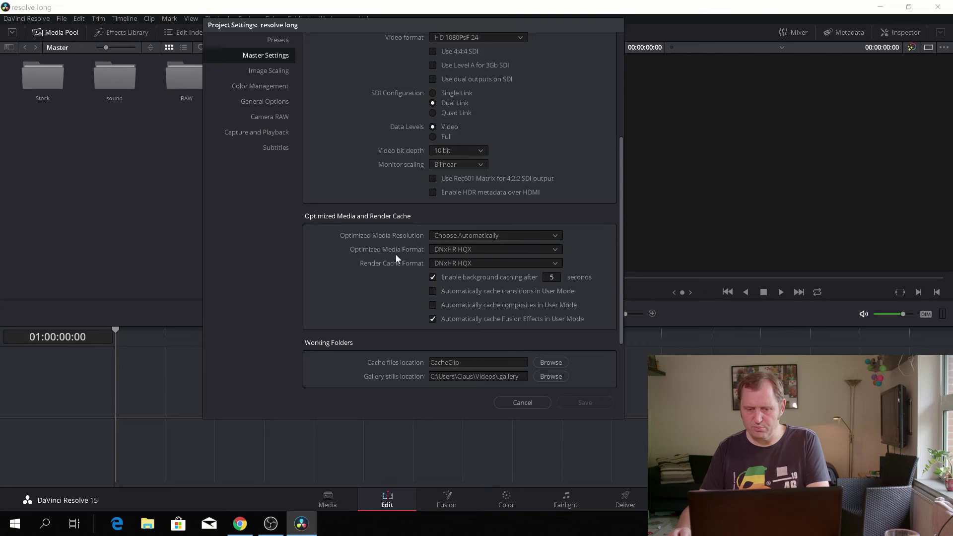
pyautogui.click(554, 251)
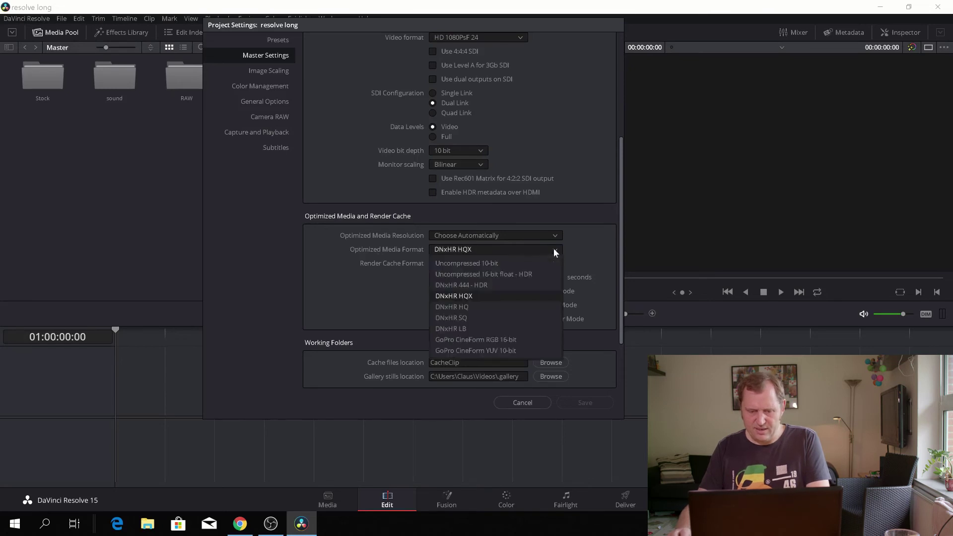
pyautogui.click(499, 320)
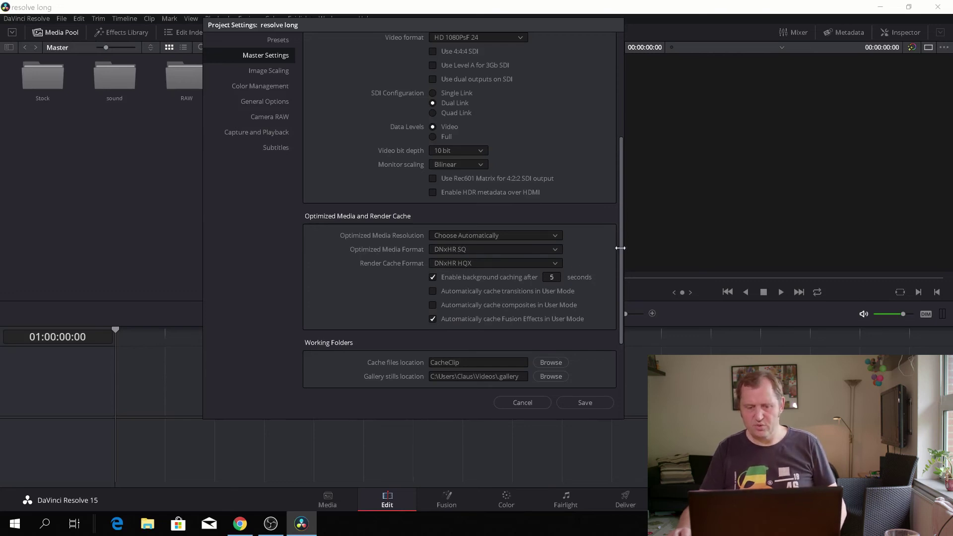
pyautogui.click(554, 264)
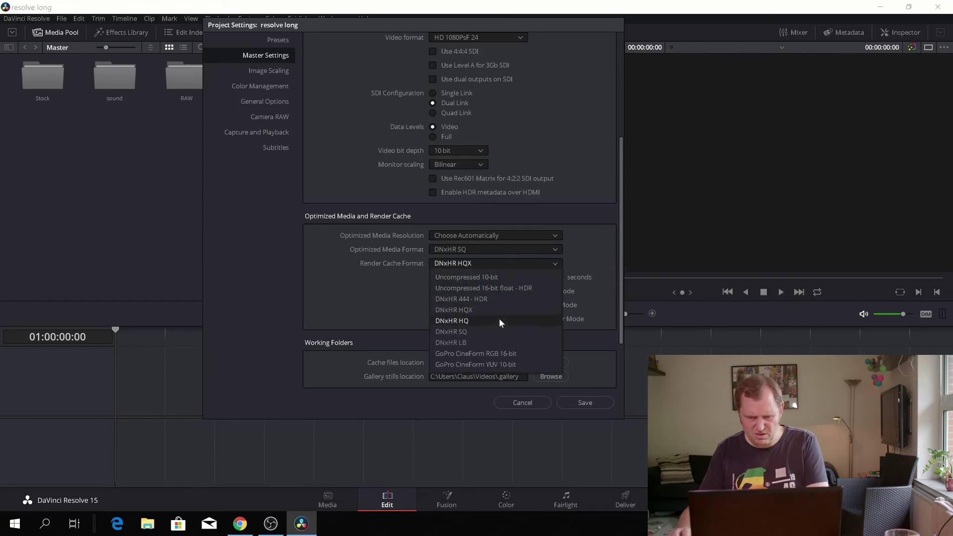
pyautogui.click(499, 330)
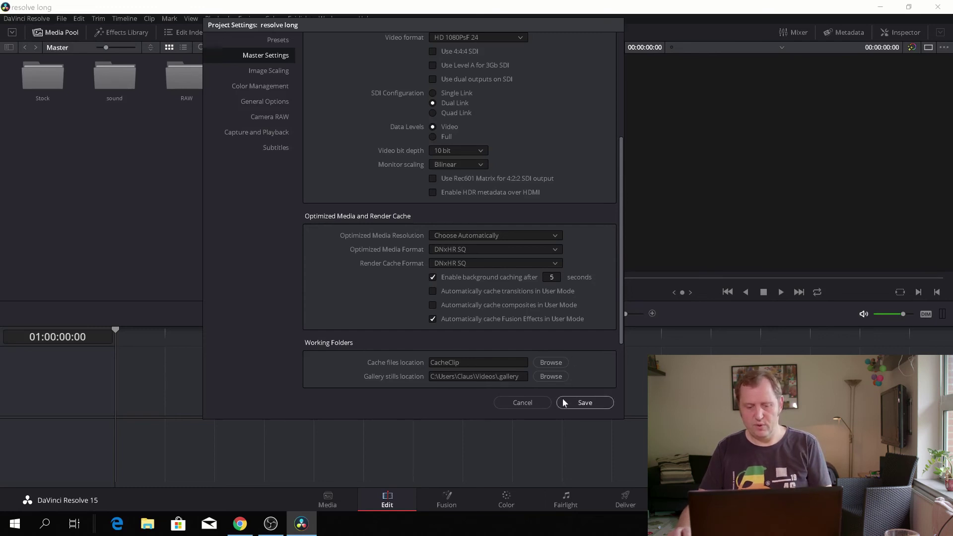
pyautogui.click(574, 402)
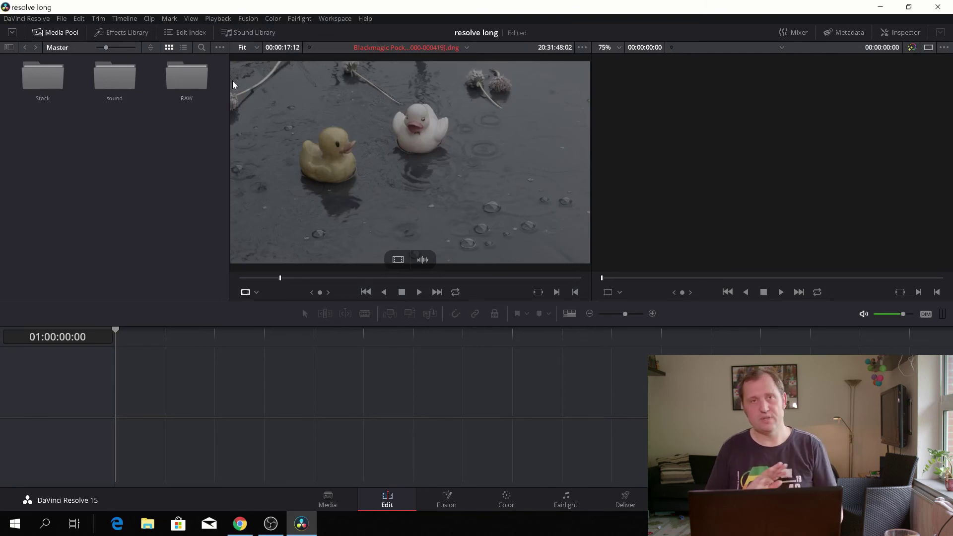
# In User preferences under Project Save and Load, enable 10-minute Project Backups.
pyautogui.click(22, 22)
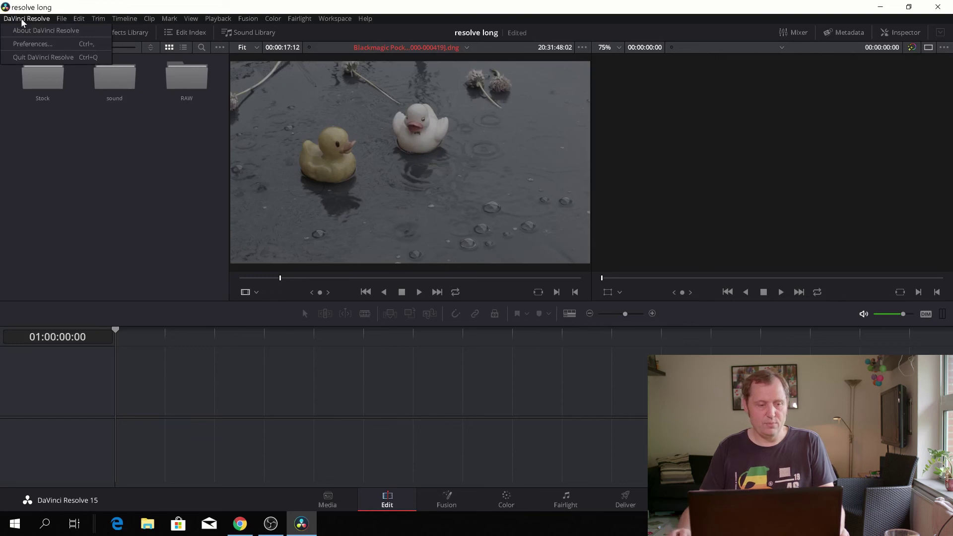
pyautogui.click(31, 44)
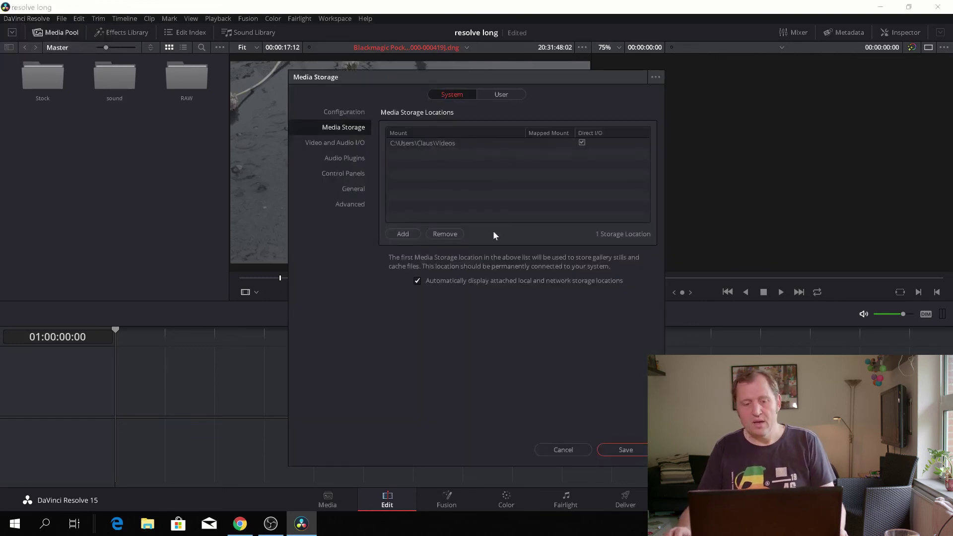
pyautogui.click(502, 94)
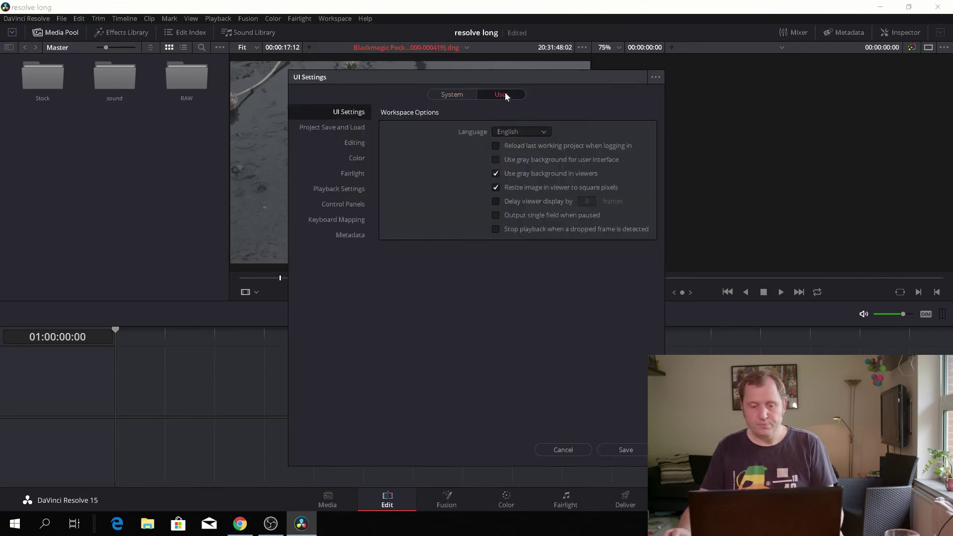
pyautogui.click(338, 128)
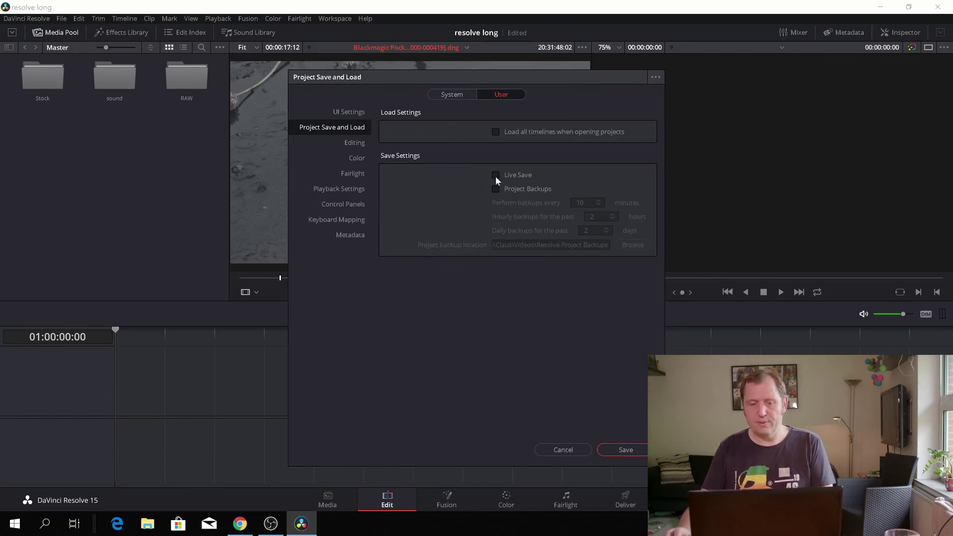
pyautogui.click(497, 189)
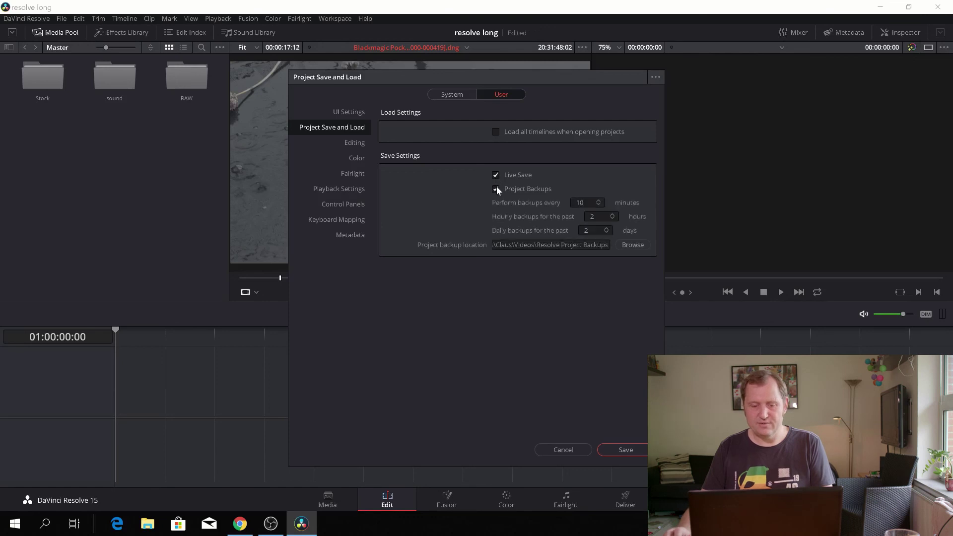